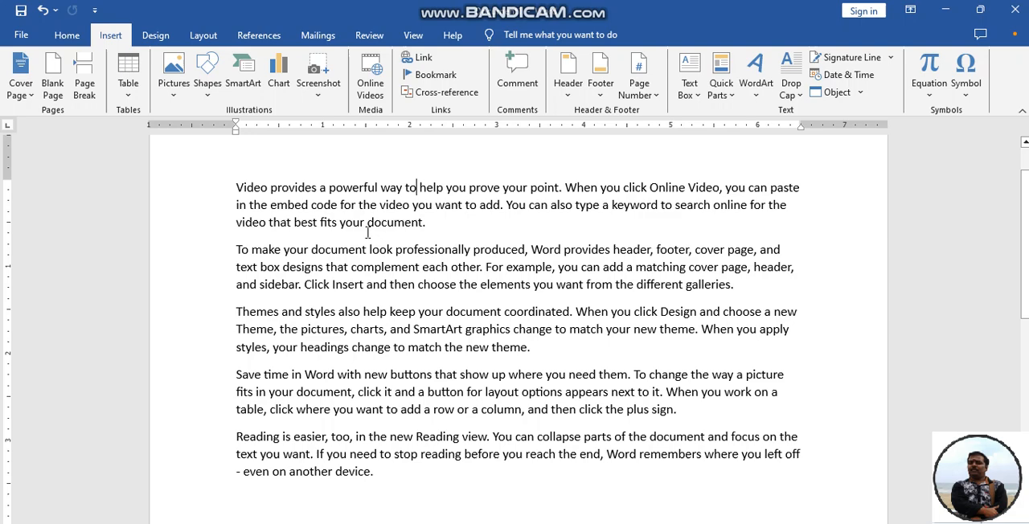
Bookmark the entire first paragraph under the name what_is_video.
left_click(234, 187)
left_click_drag(304, 188, 434, 226)
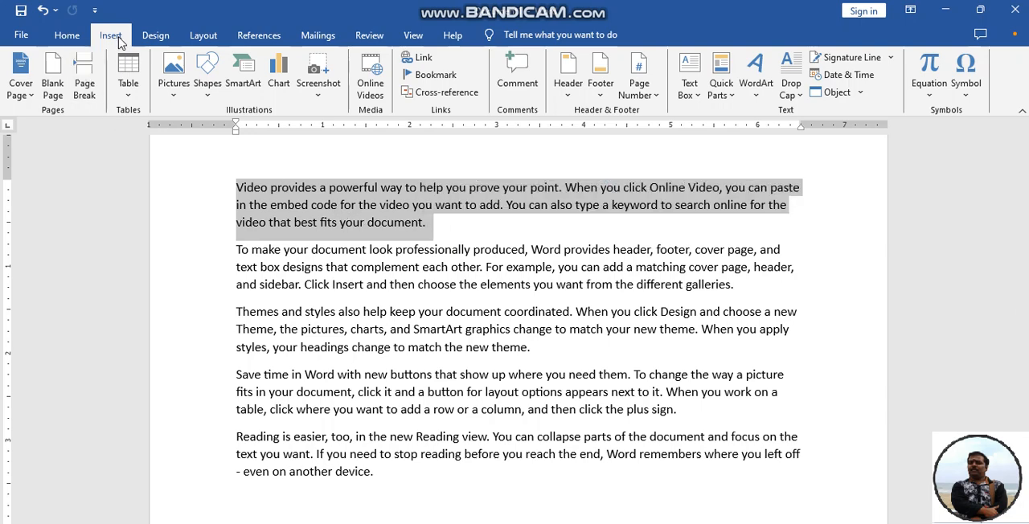
left_click(433, 78)
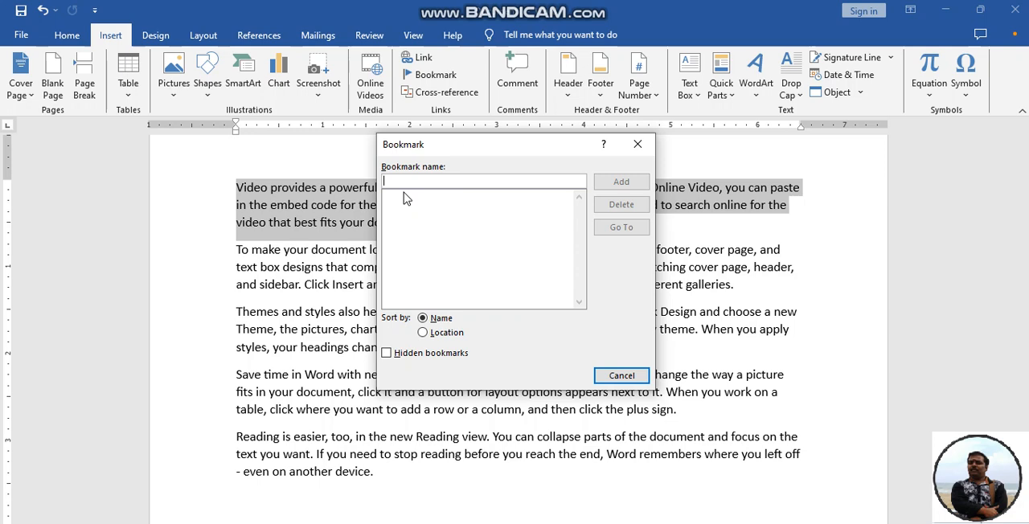
type("what")
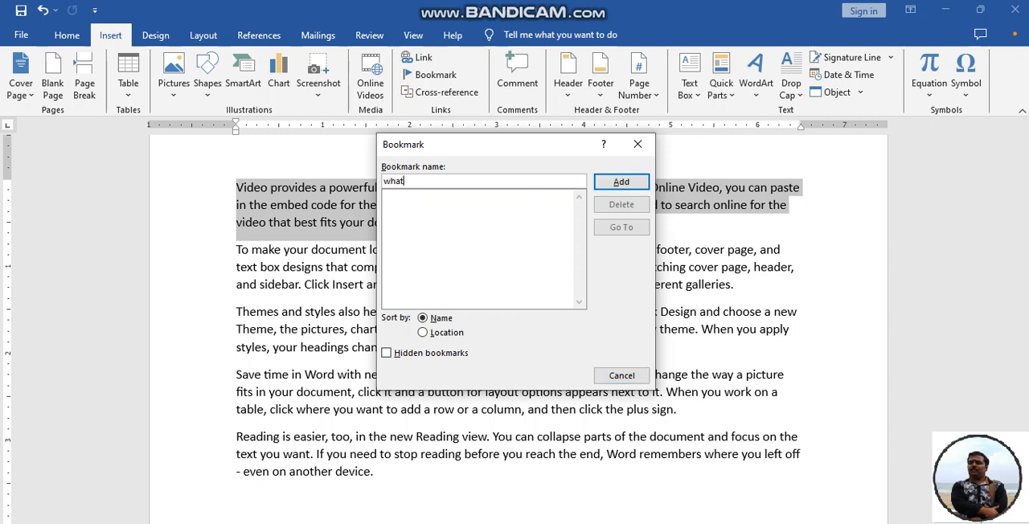
type(" in")
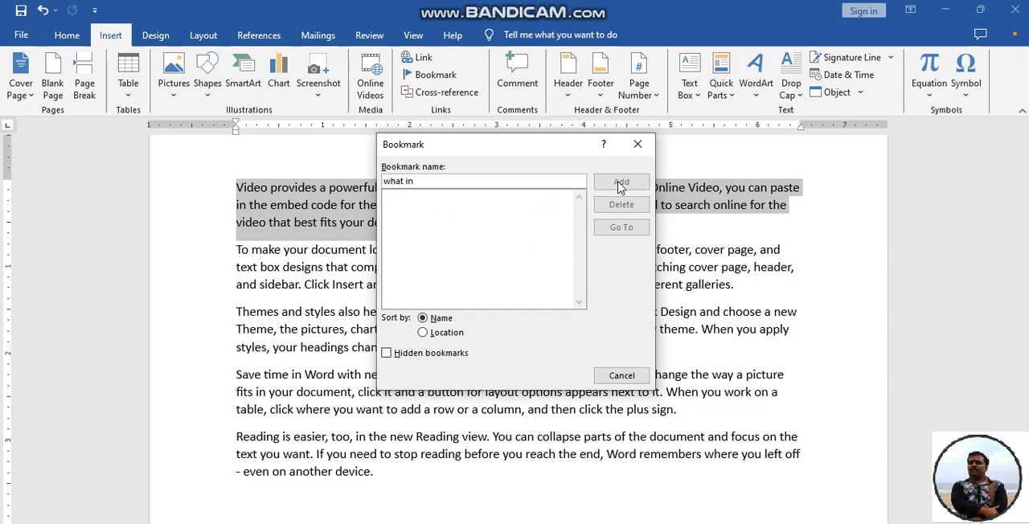
key("BackSpace")
key("BackSpace")
key("BackSpace")
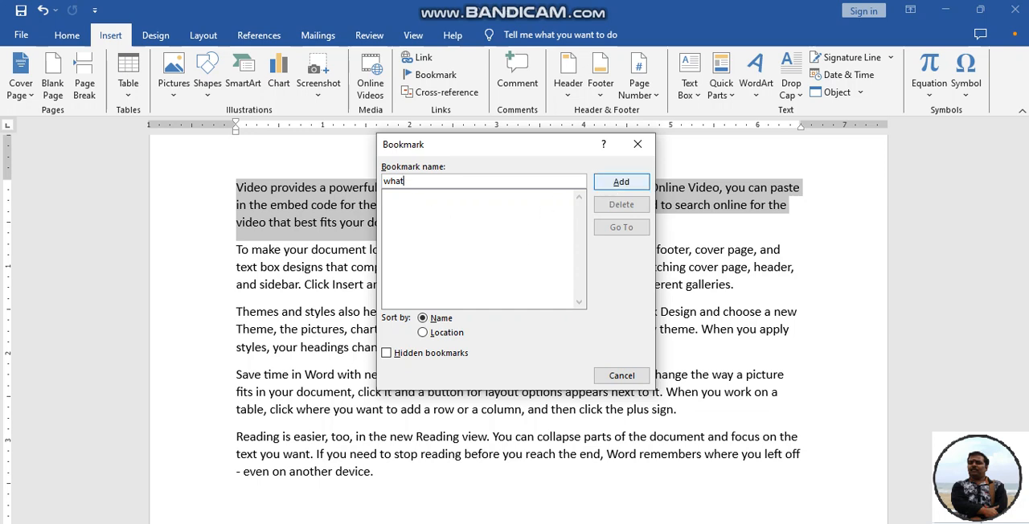
type("_is_video")
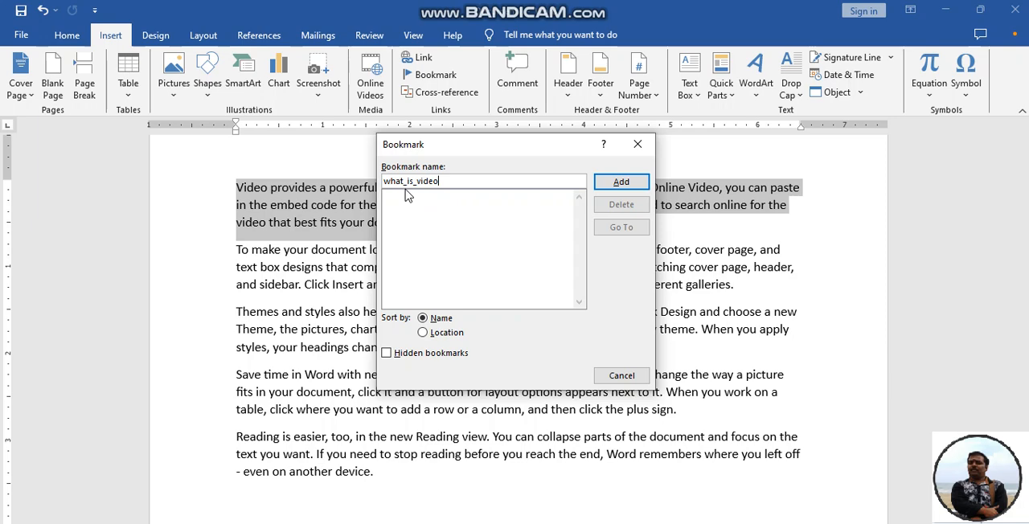
left_click(621, 183)
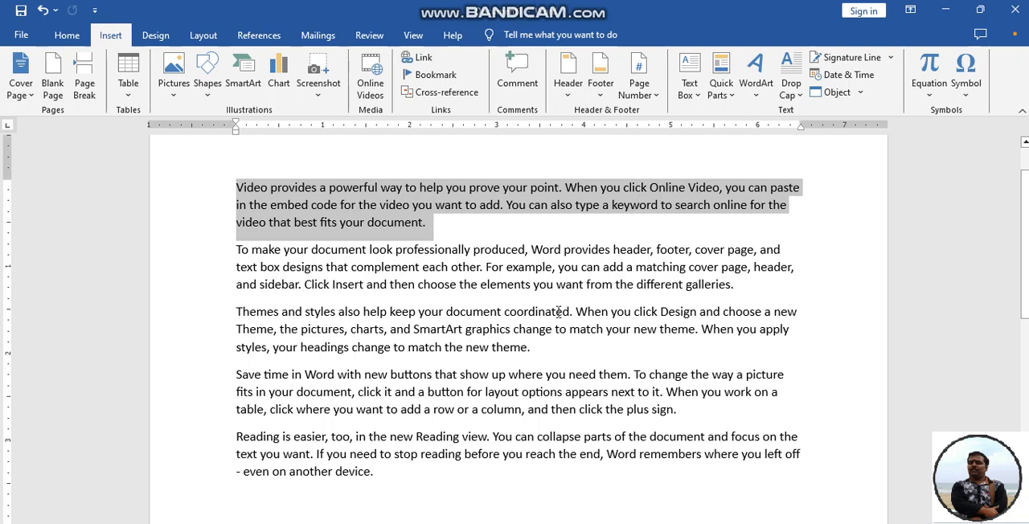
Bookmark the phrase "Themes and styles also help keep your document coordinated" under the name computer.
left_click_drag(238, 313, 571, 313)
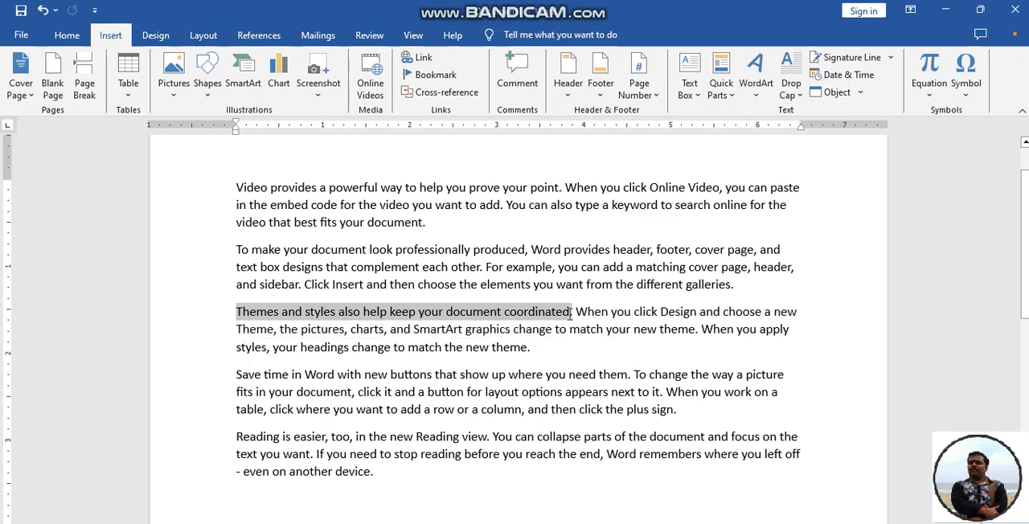
left_click(442, 79)
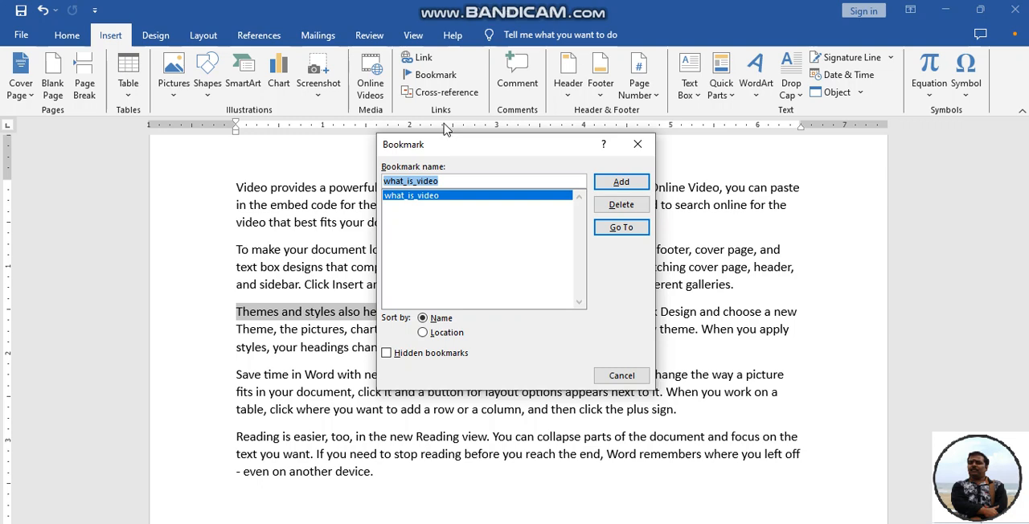
type("co")
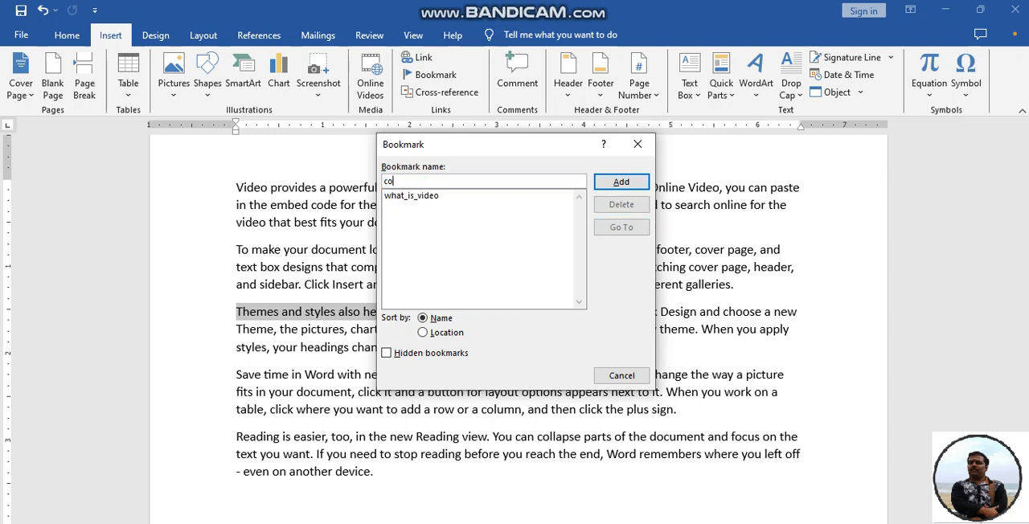
type("mputer")
left_click(612, 183)
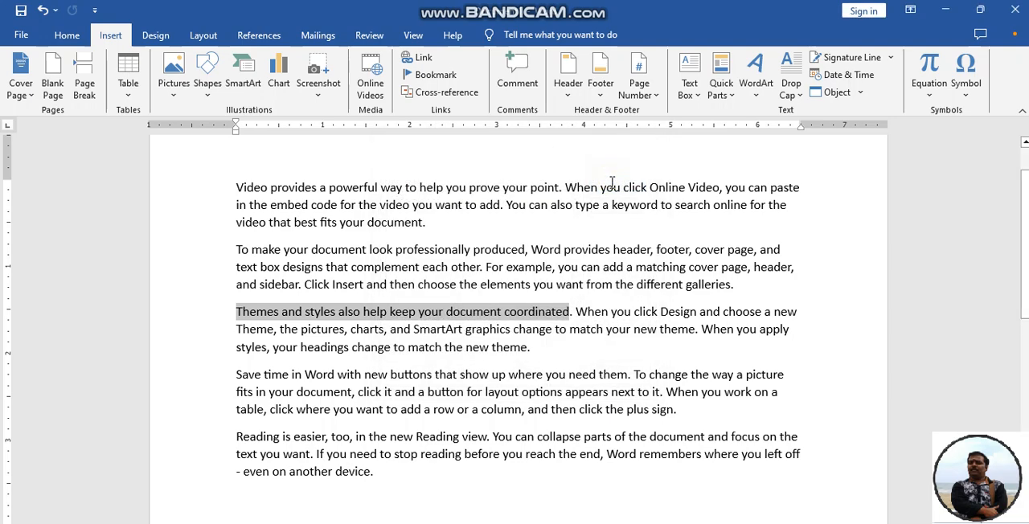
Bookmark the first two sentences of the "Save time in Word" paragraph under the name msword.
left_click(506, 375)
left_click_drag(236, 374, 666, 394)
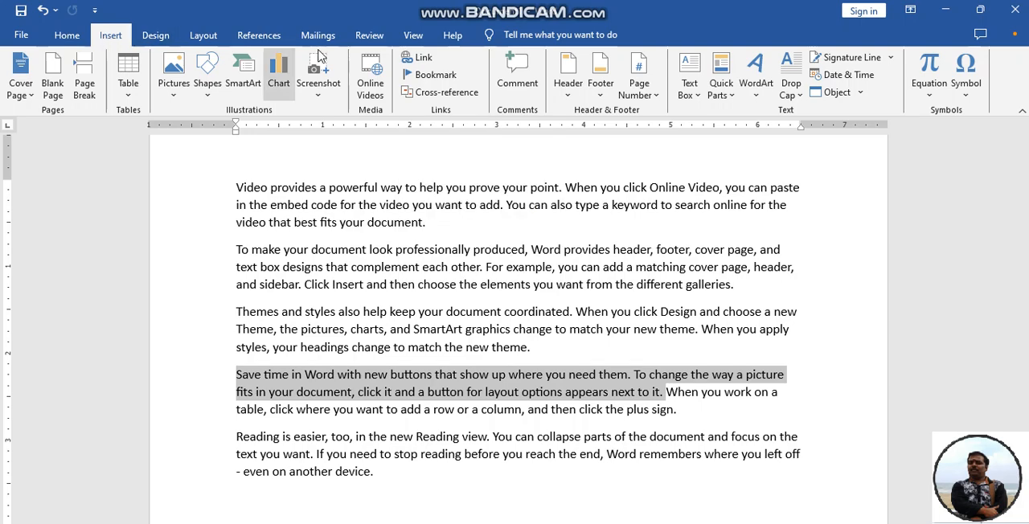
left_click(440, 77)
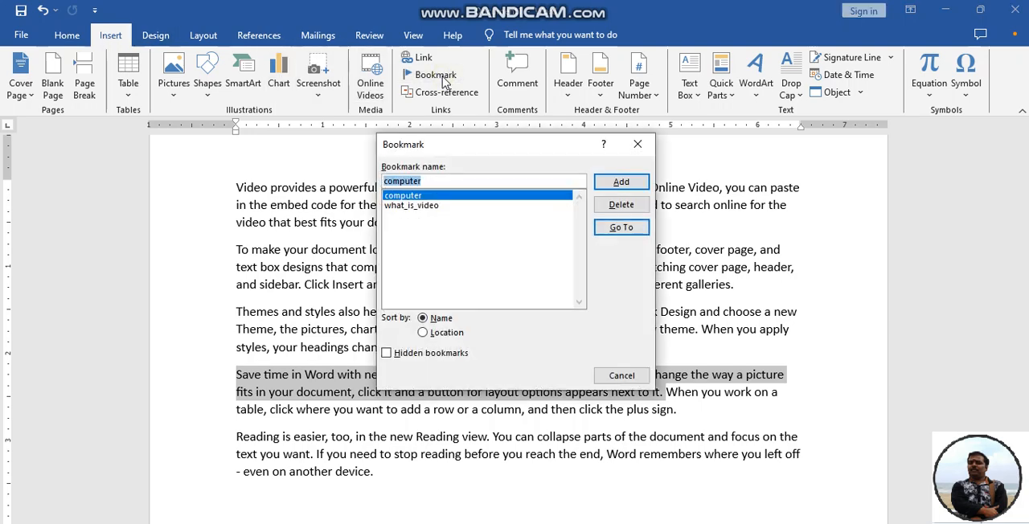
type("msw")
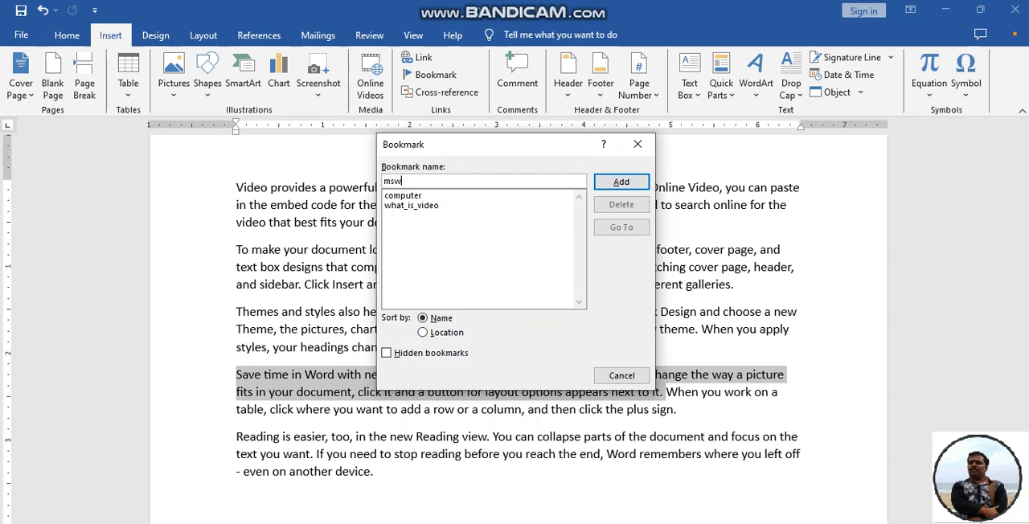
type("ord")
left_click(615, 179)
Add two empty paragraphs after the last paragraph of the document.
left_click(526, 284)
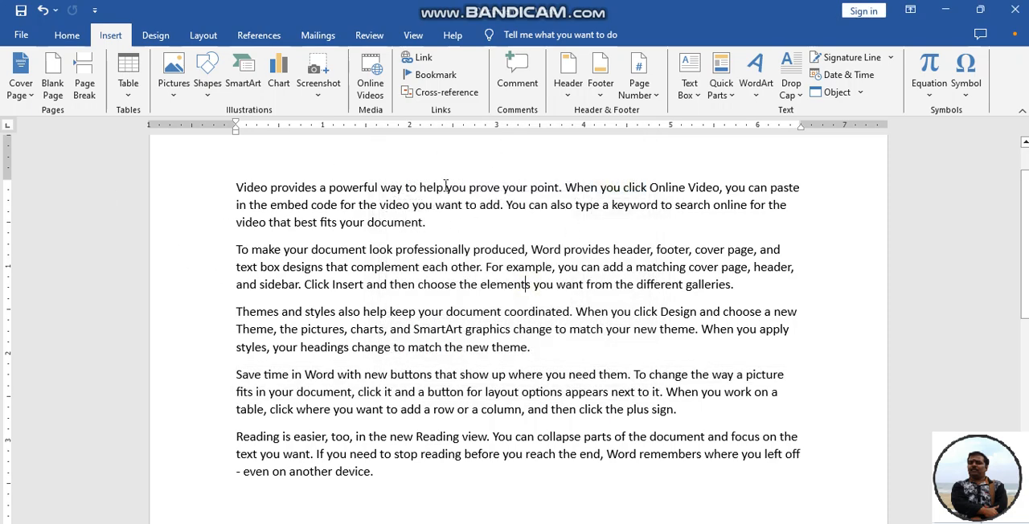
left_click(374, 472)
key("Return")
key("Return")
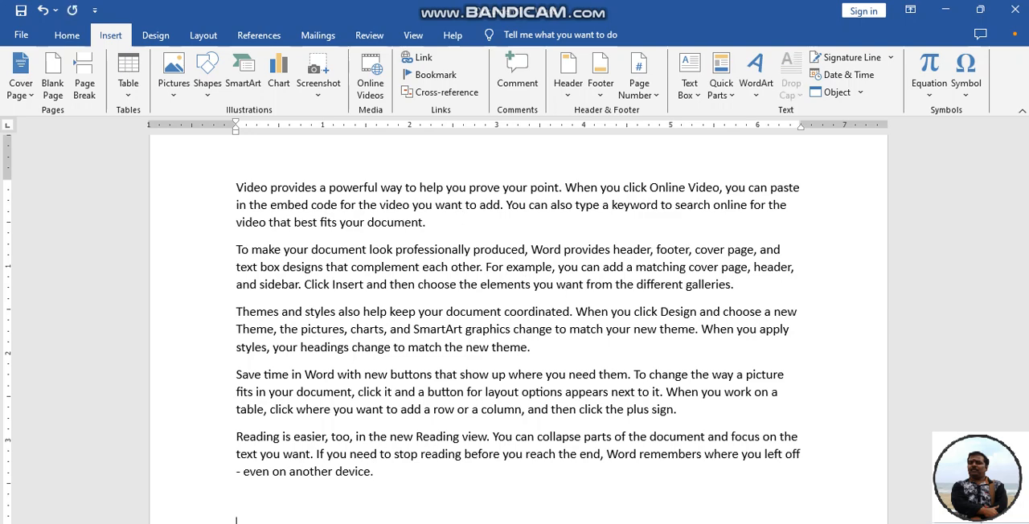
Go to the what_is_video bookmark and move the Bookmark dialog clear of the text.
left_click(433, 75)
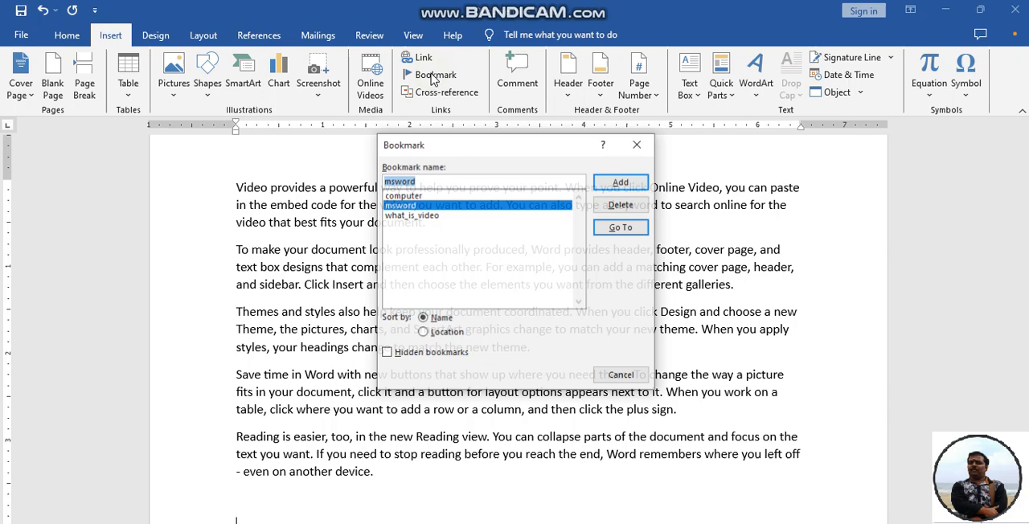
left_click(424, 216)
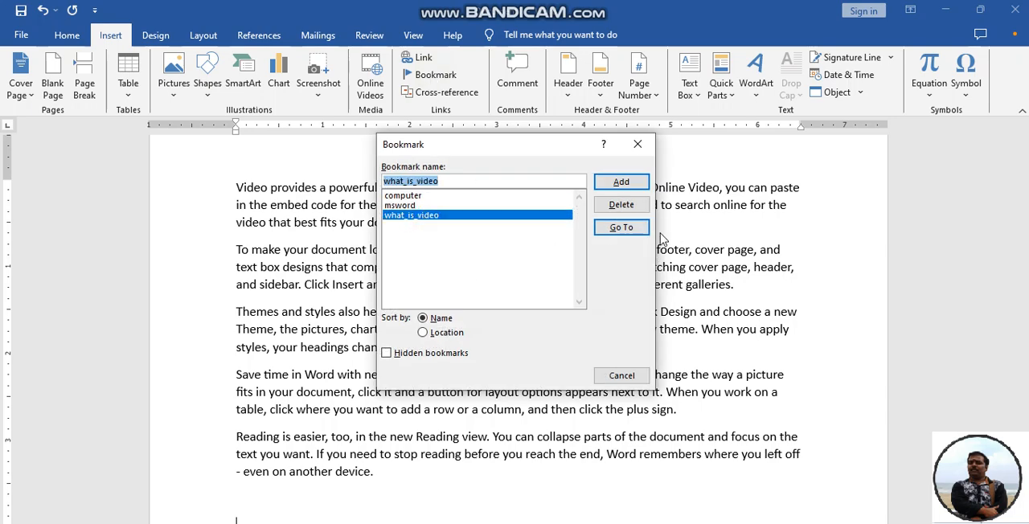
left_click(630, 231)
left_click_drag(555, 146, 840, 287)
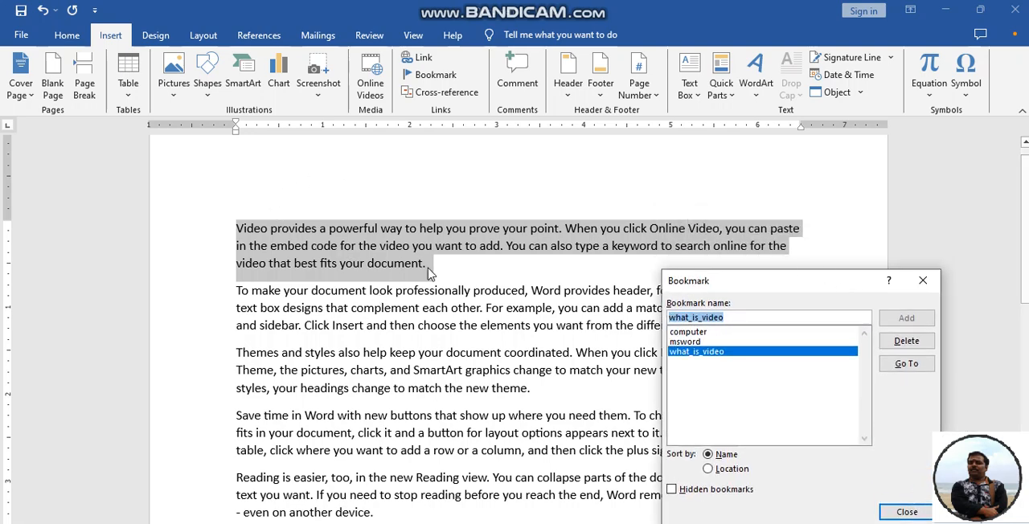
Go to the computer bookmark and the msword bookmark, and close the dialog.
left_click(686, 333)
left_click(904, 366)
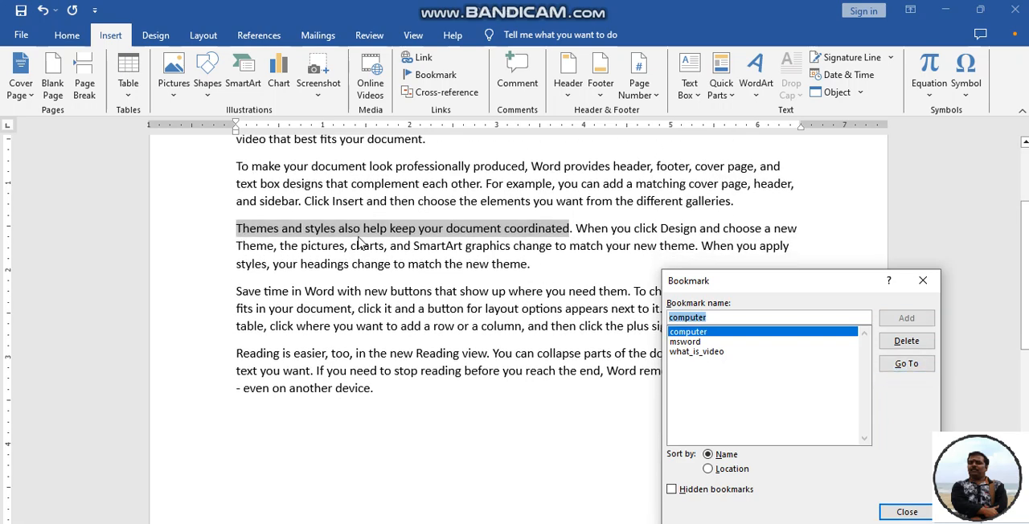
left_click(687, 343)
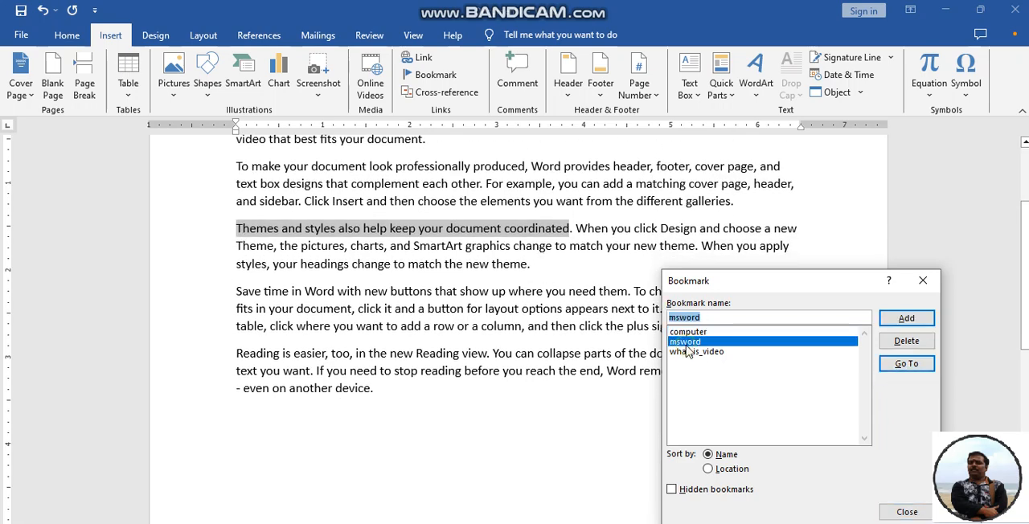
left_click(906, 364)
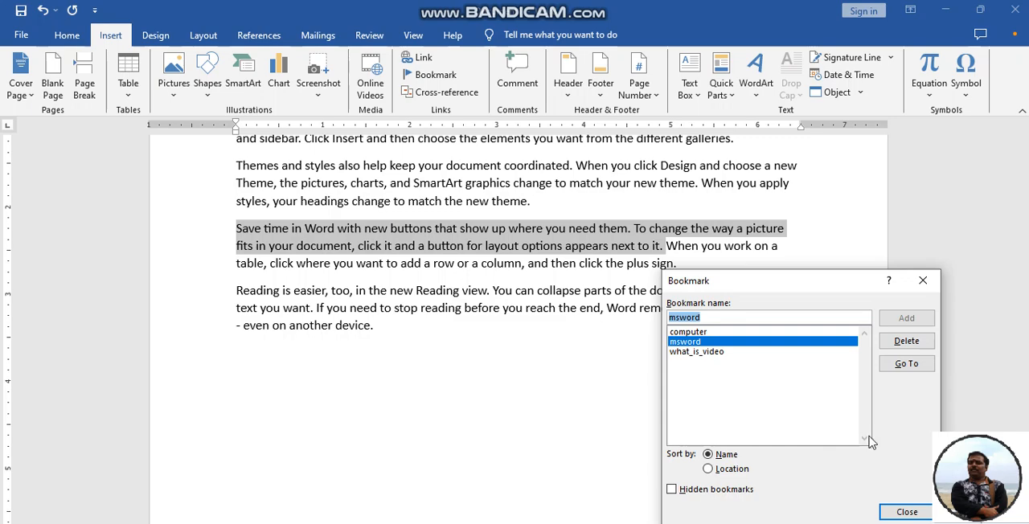
left_click(922, 280)
Place the cursor in the empty area below the text and delete the computer bookmark.
left_click(434, 346)
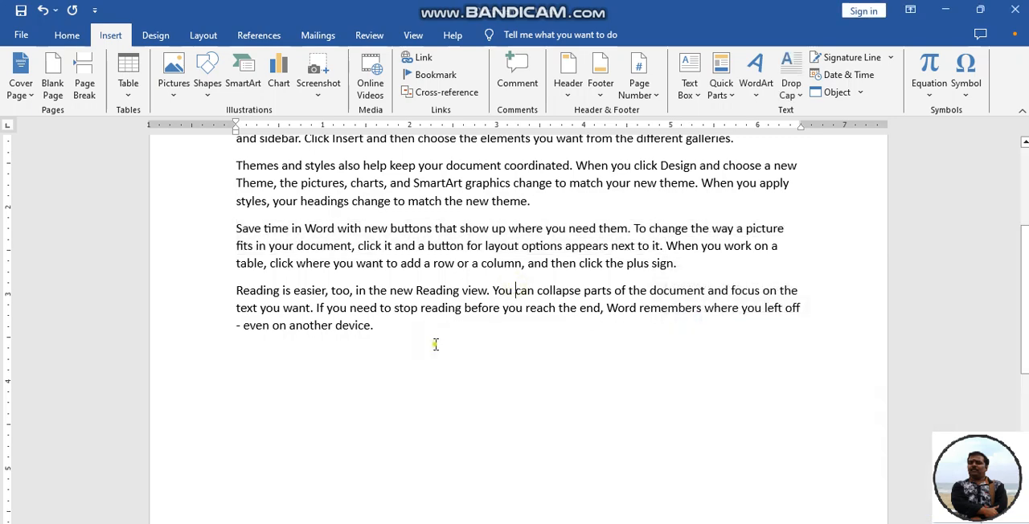
left_click(435, 74)
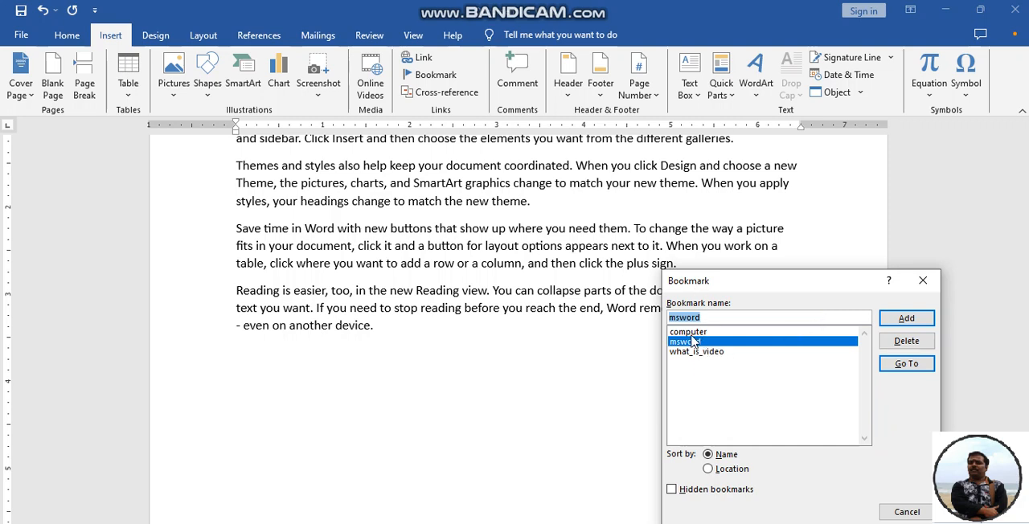
left_click(689, 332)
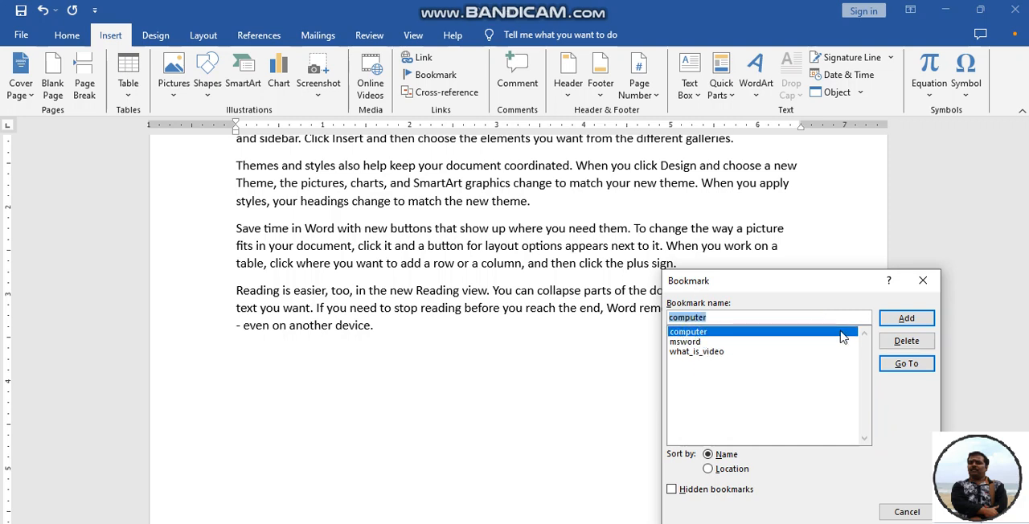
left_click(900, 342)
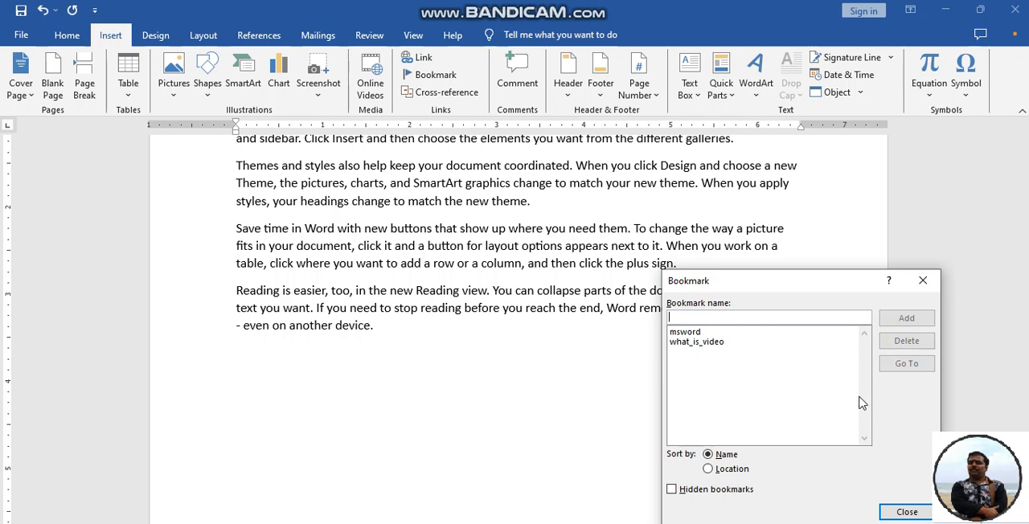
left_click(922, 279)
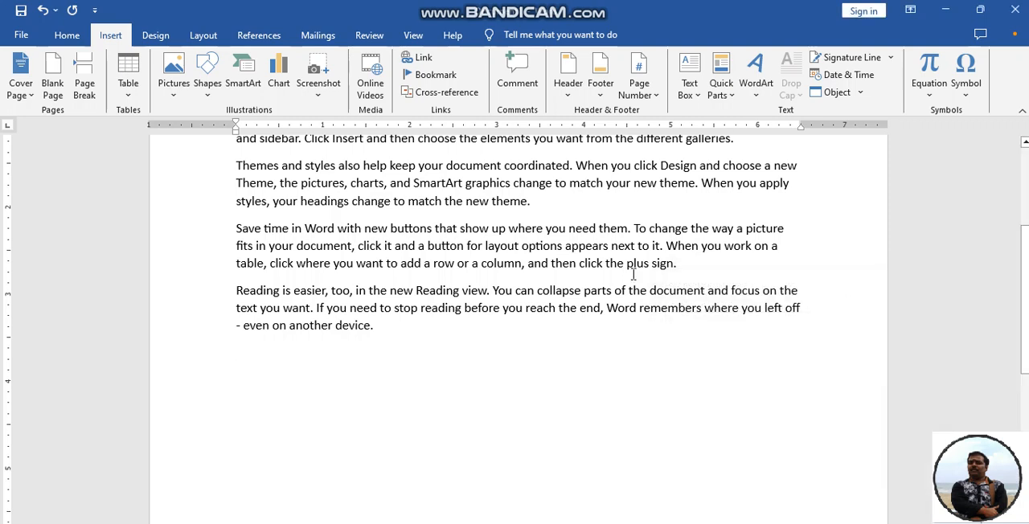
Check the list of remaining bookmarks and close it.
left_click(428, 74)
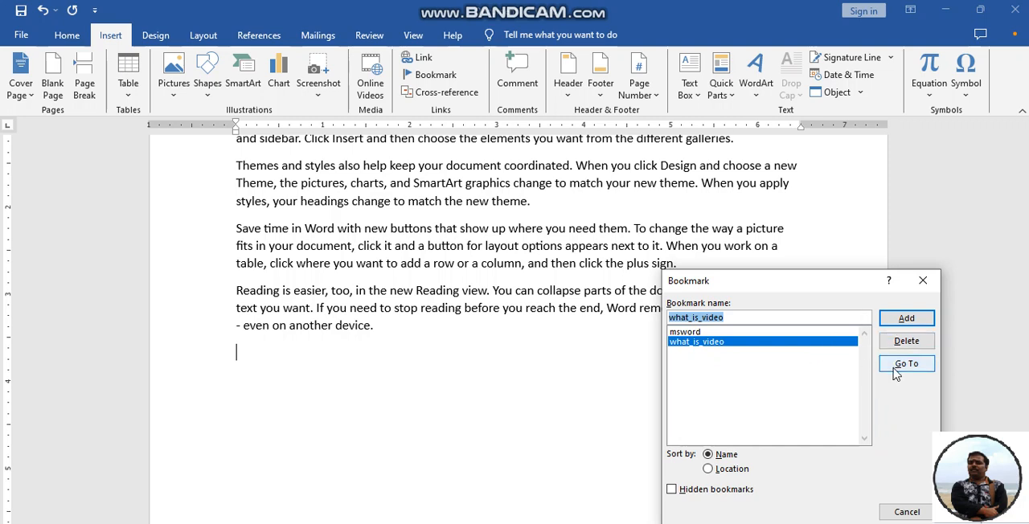
left_click(902, 364)
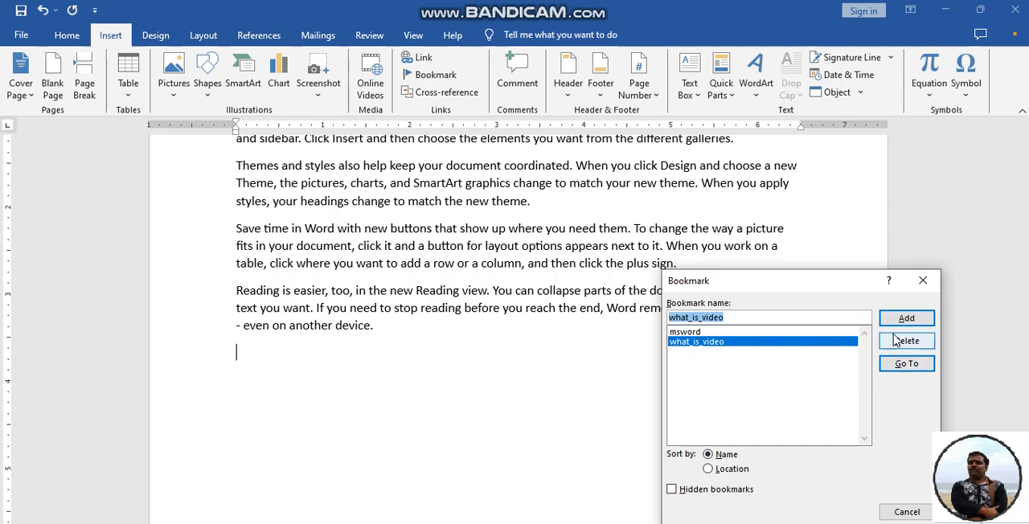
left_click(923, 280)
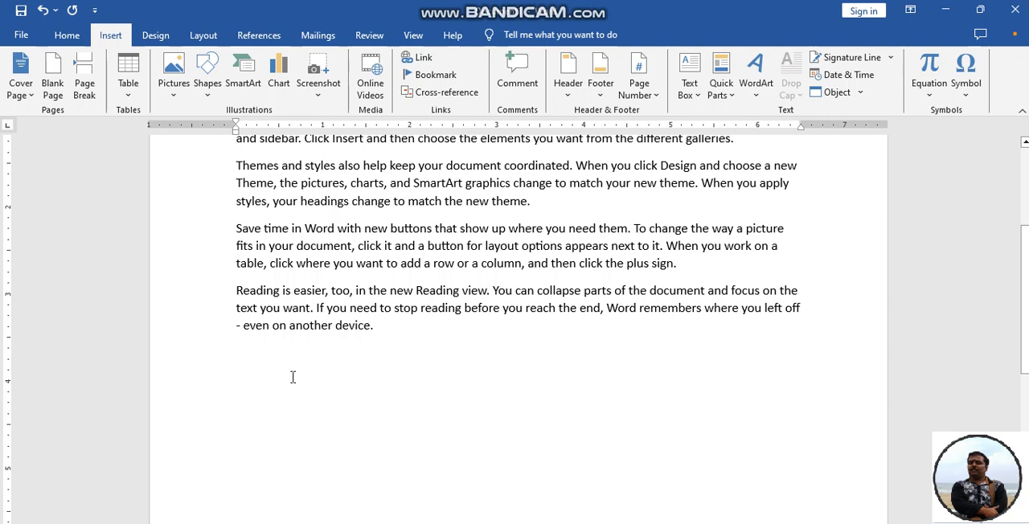
Add another empty paragraph at the end of the document and review the bookmark list again.
key("Return")
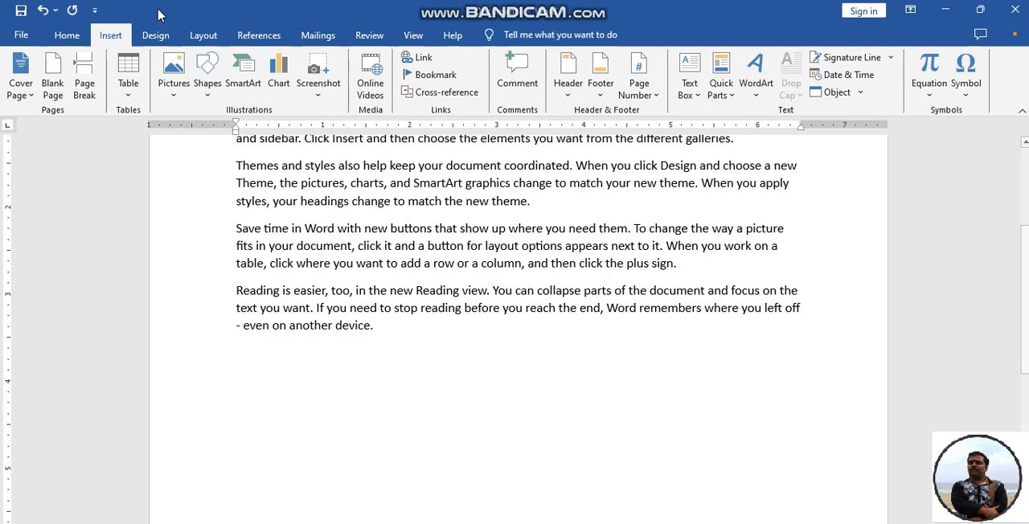
left_click(432, 77)
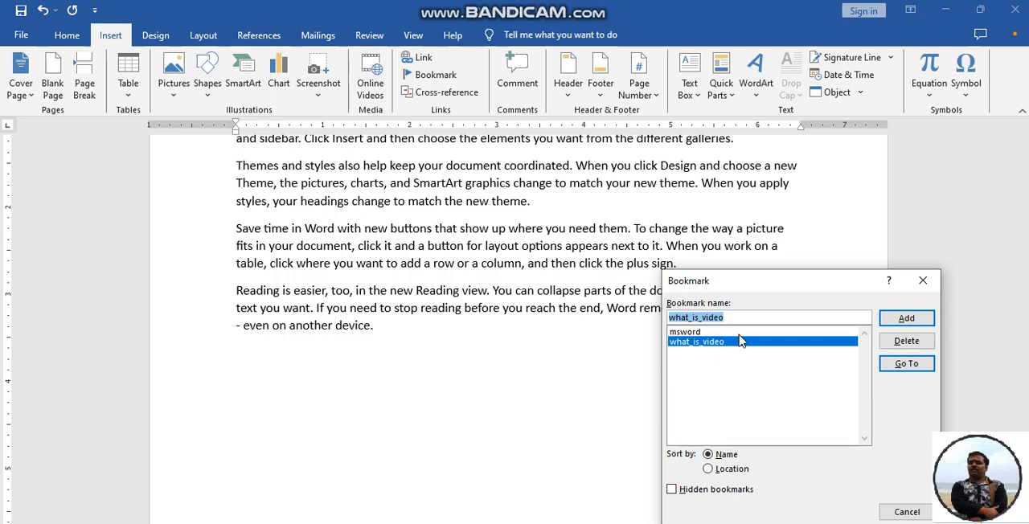
left_click(922, 280)
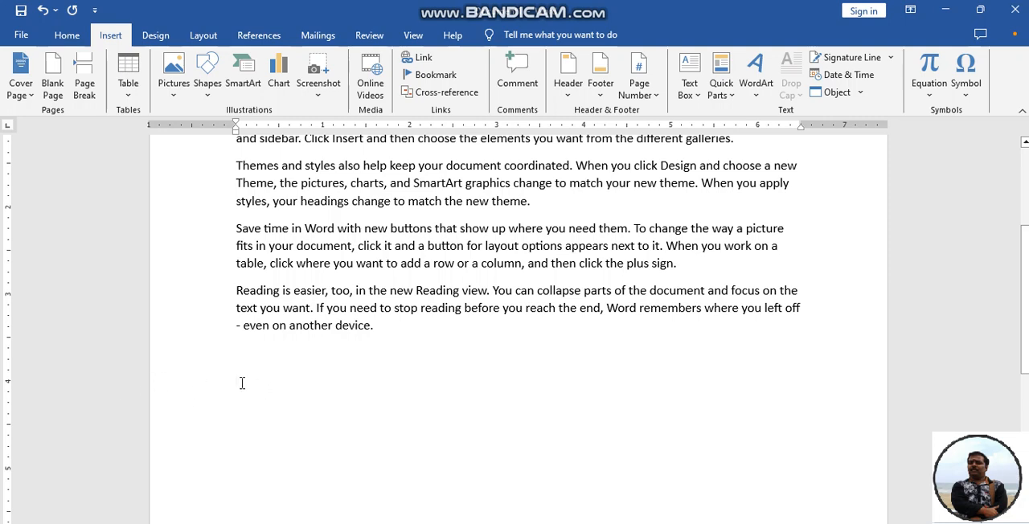
Insert a hyperlinked cross-reference to the what_is_video bookmark at the end of the document, using the bookmark text, and close the dialog.
left_click(434, 94)
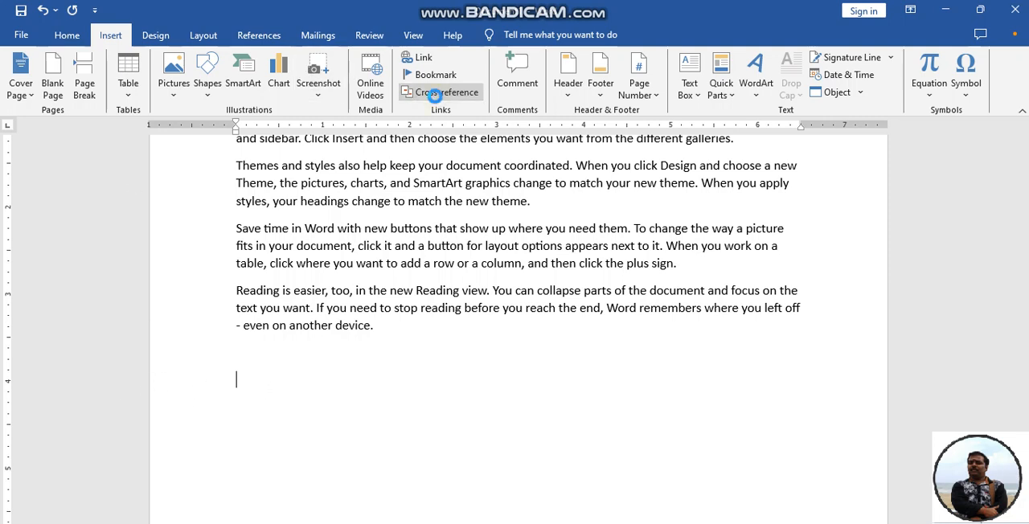
left_click(451, 183)
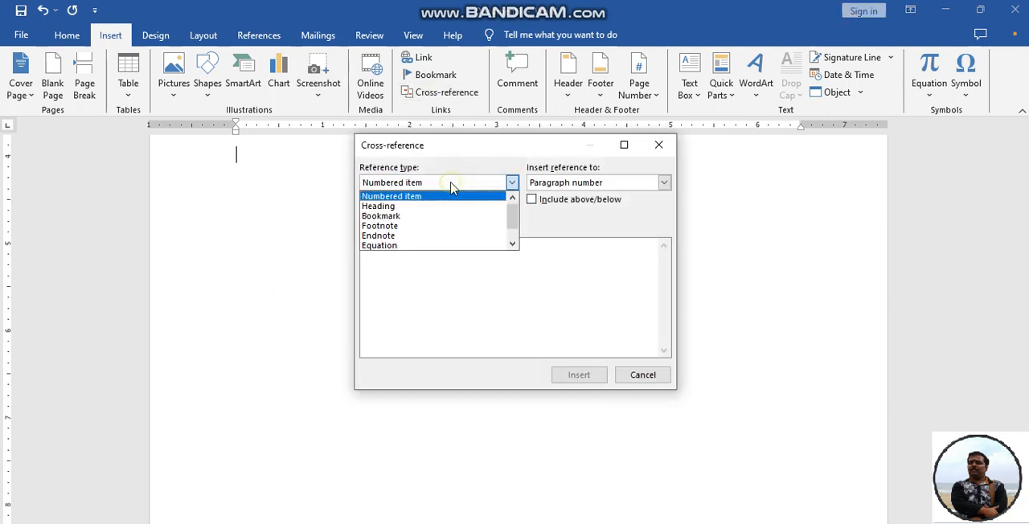
left_click(425, 216)
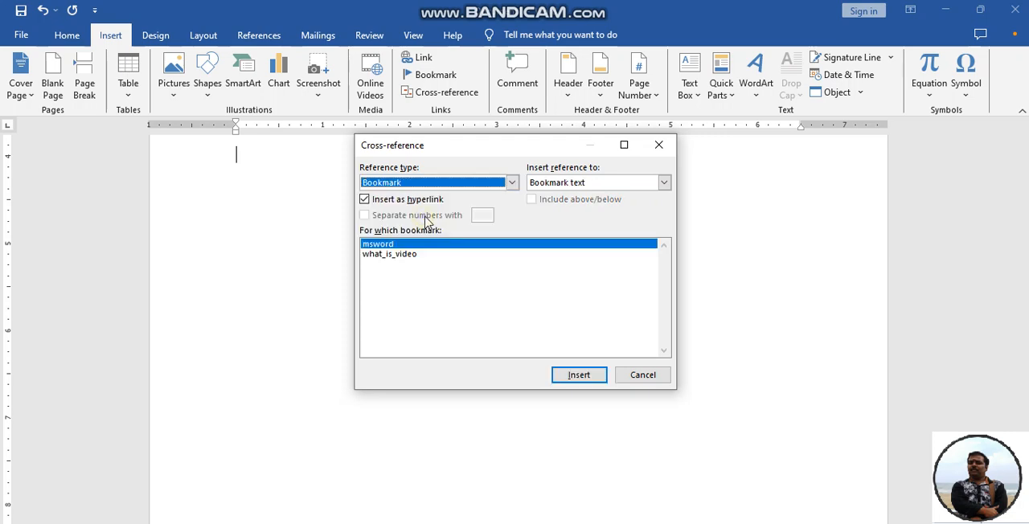
left_click(386, 257)
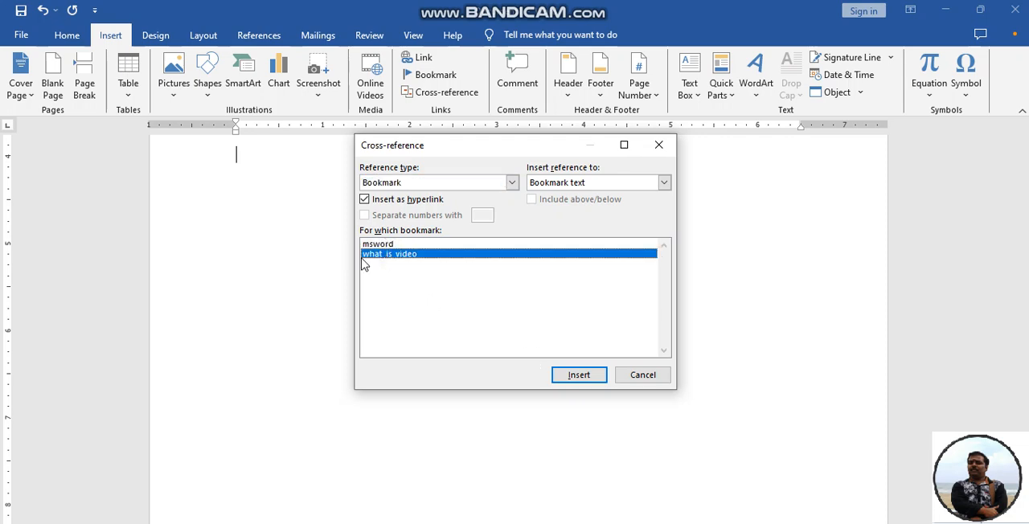
left_click(585, 375)
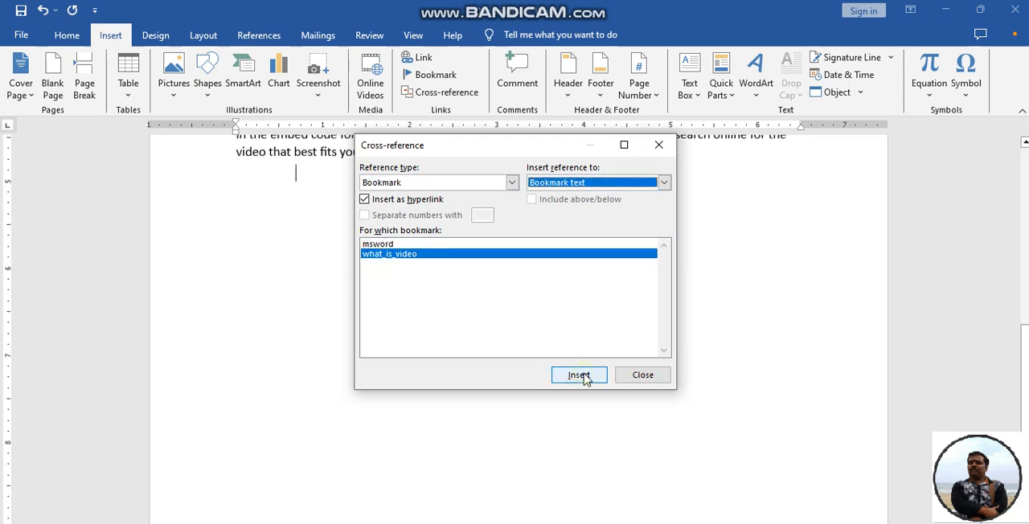
left_click(640, 375)
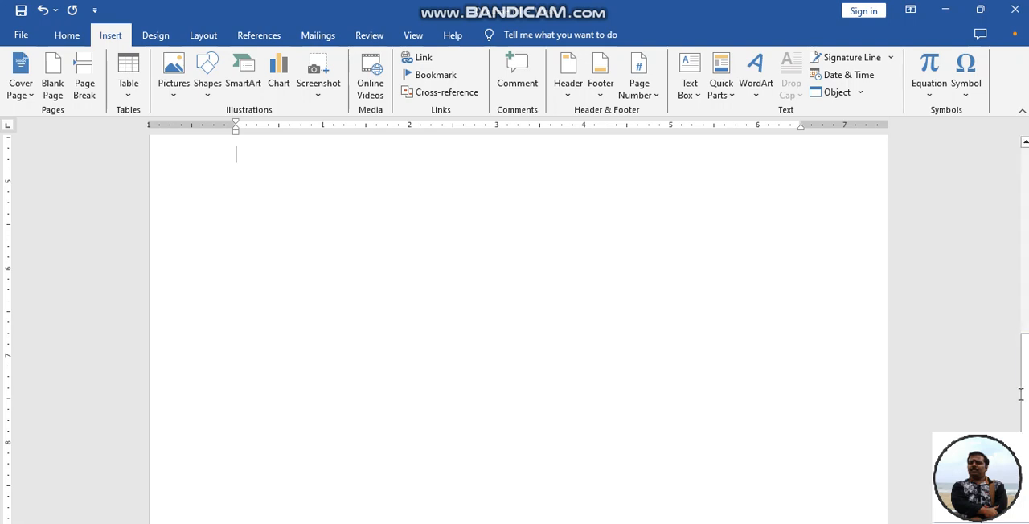
Review the inserted cross-reference paragraph and the document's bookmark list, and close the list.
left_click_drag(1024, 392, 1024, 329)
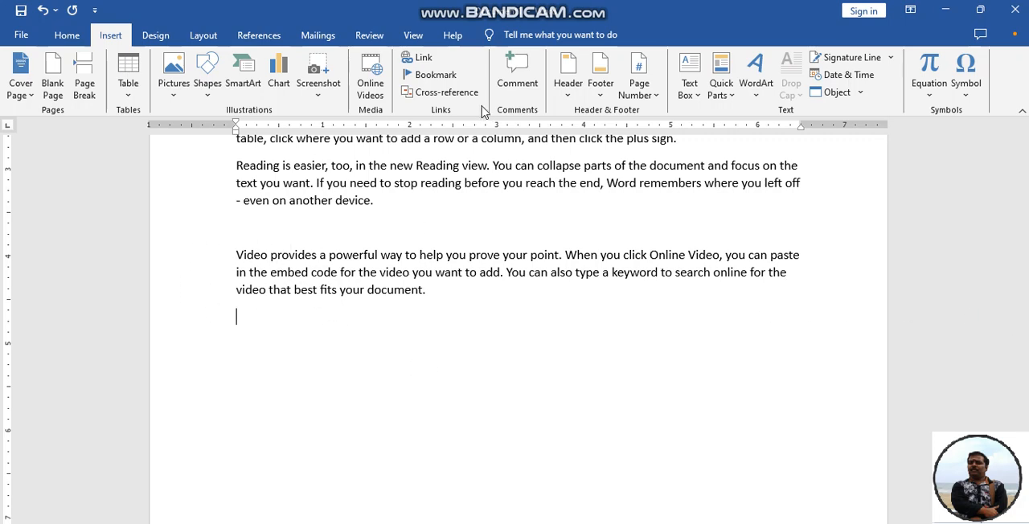
left_click(435, 74)
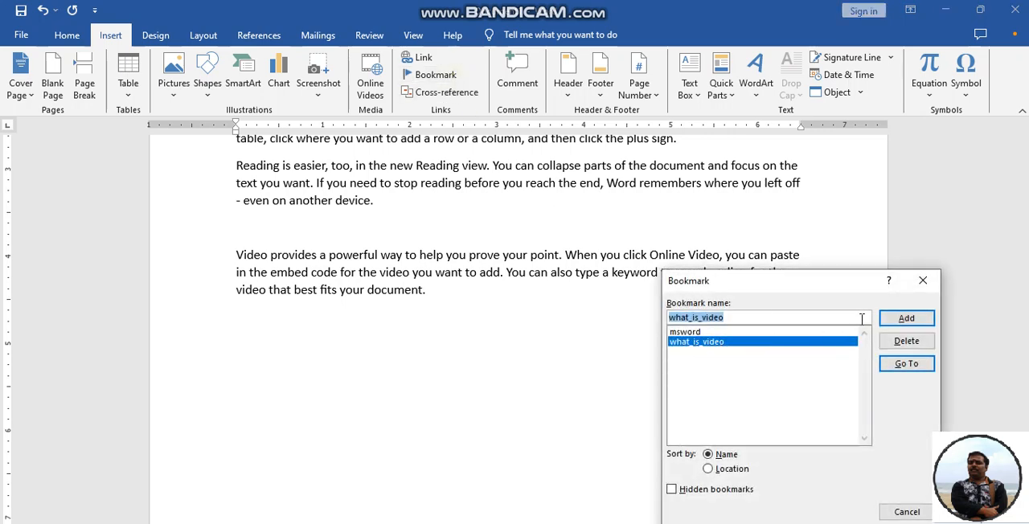
left_click(922, 281)
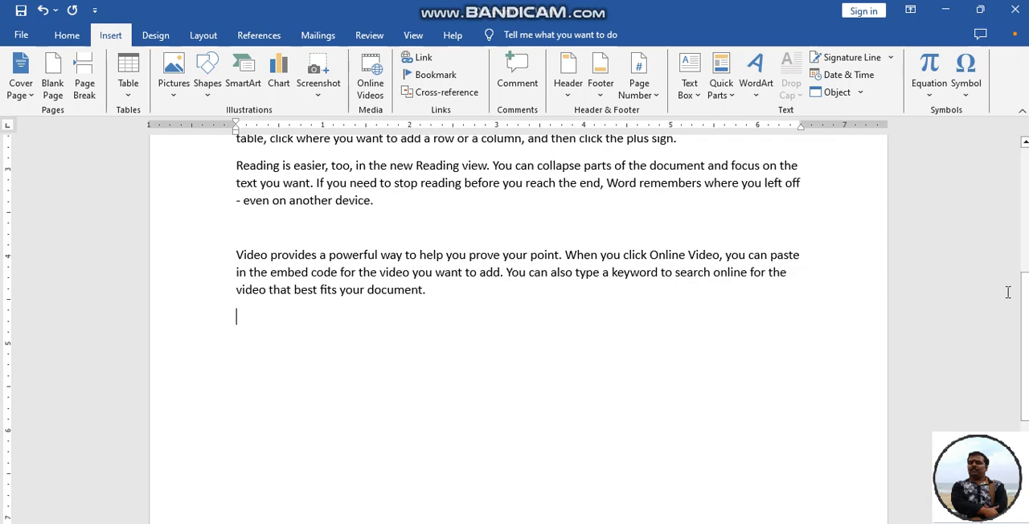
Follow the cross-reference link at the end of the text to its bookmarked paragraph and compare the two passages.
mouse_move(1023, 300)
left_mouse_down()
mouse_move(1022, 251)
mouse_move(1020, 287)
left_mouse_up()
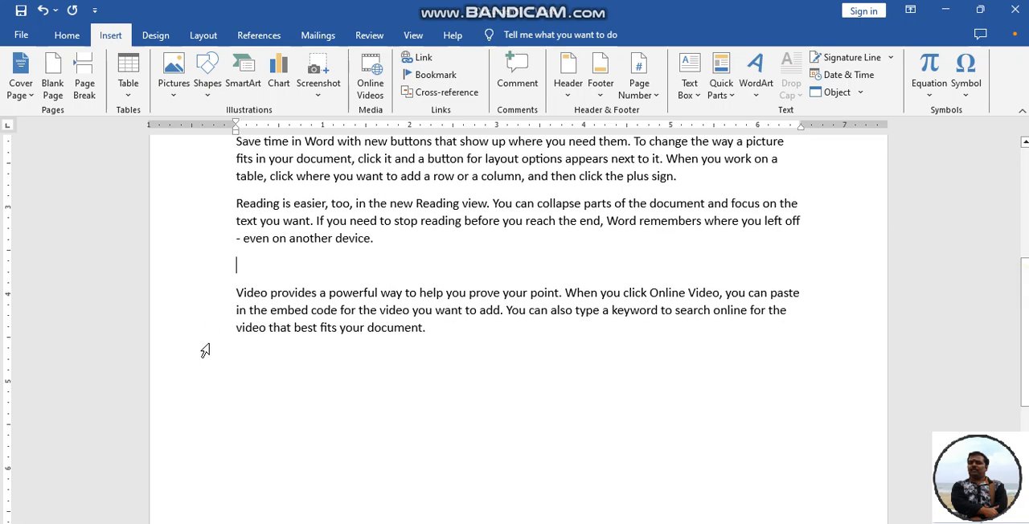
left_click(299, 295, "ctrl")
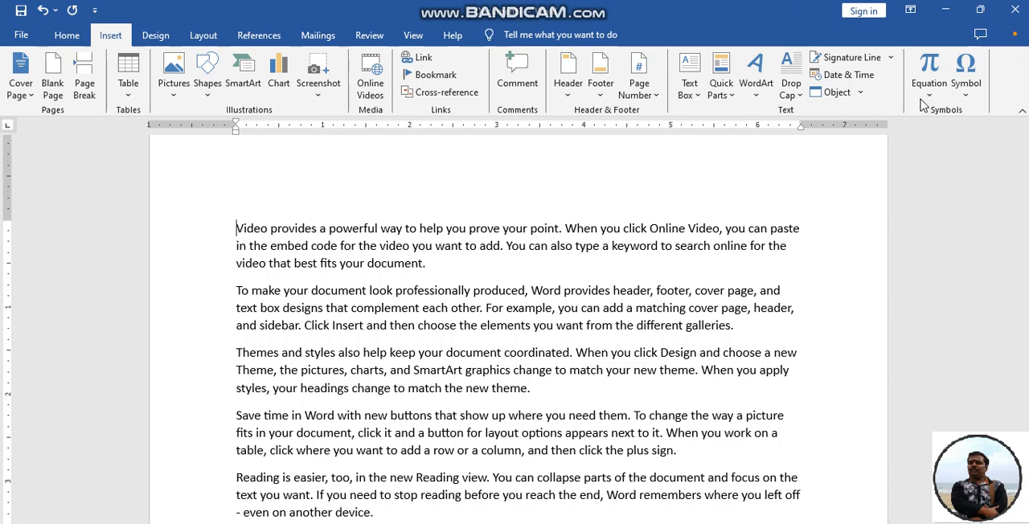
scroll(1026, 194, "down", 3)
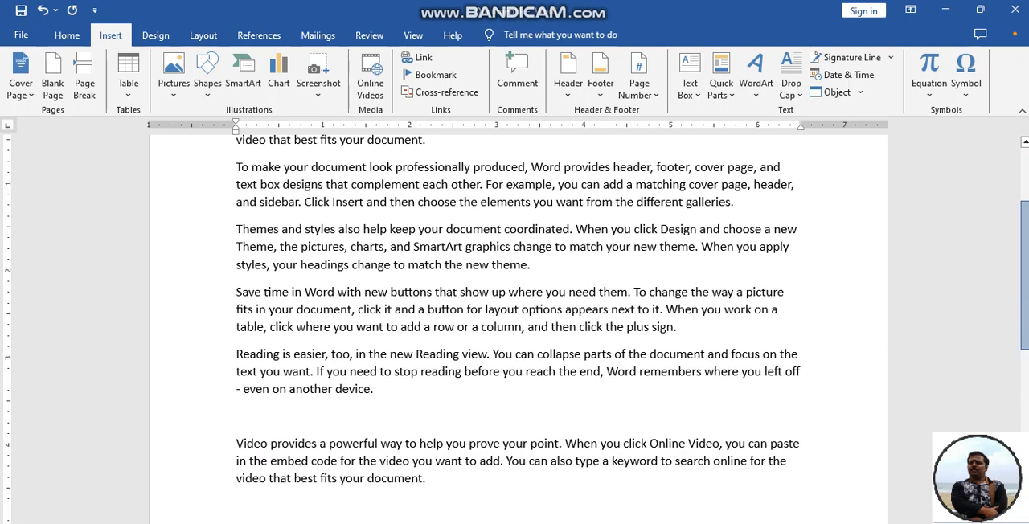
scroll(517, 325, "up", 1)
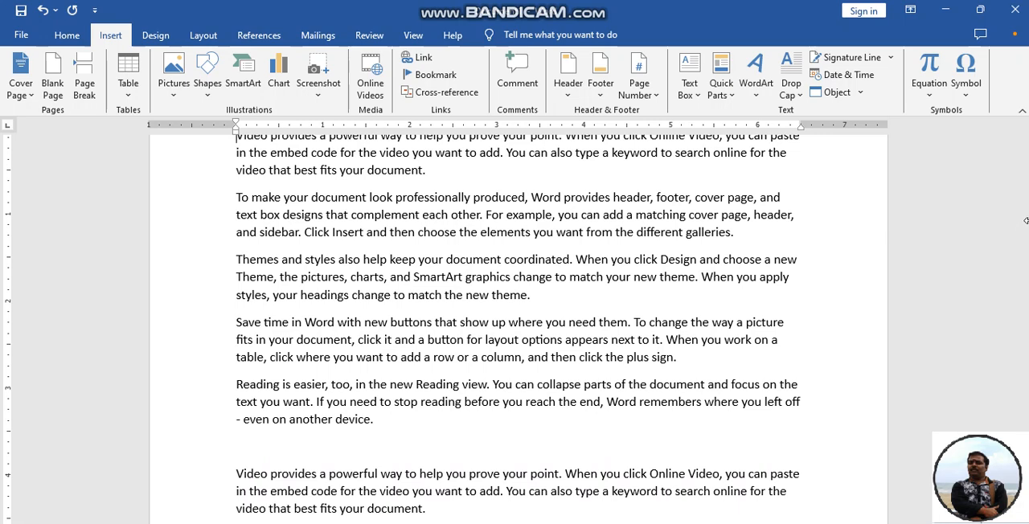
Delete the cross-referenced paragraph about video at the end of the document.
scroll(959, 253, "down", 2)
left_click_drag(457, 452, 182, 416)
key("Delete")
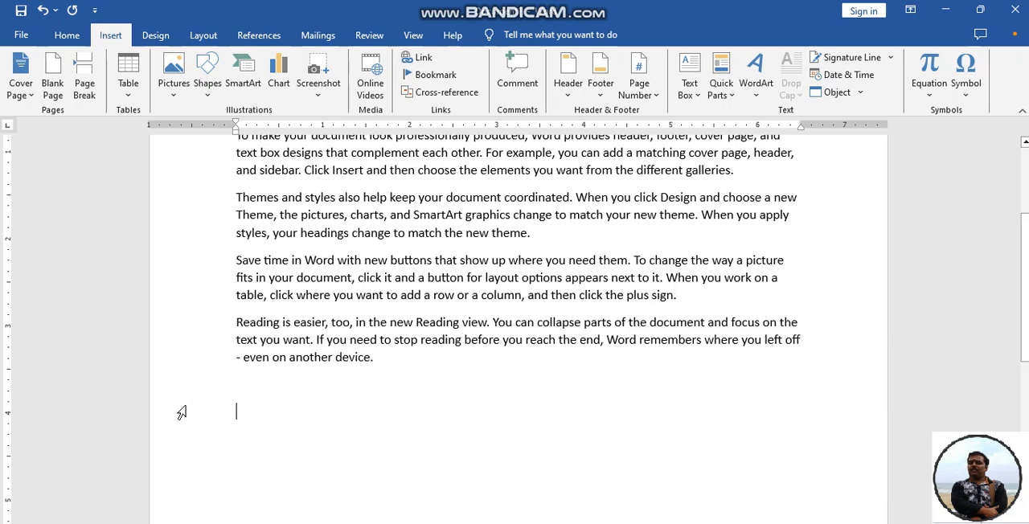
Delete the msword and what_is_video bookmarks and close the dialog.
left_click(432, 74)
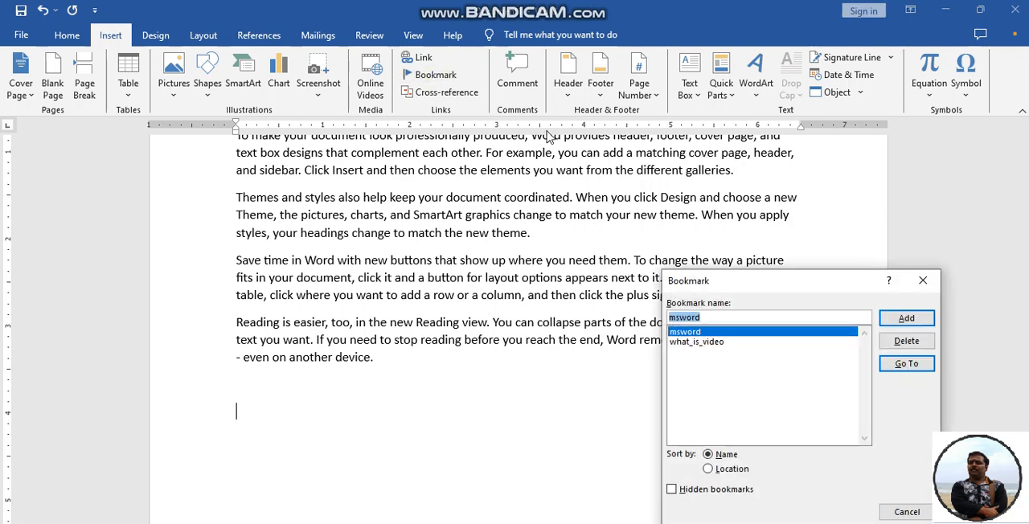
left_click(890, 344)
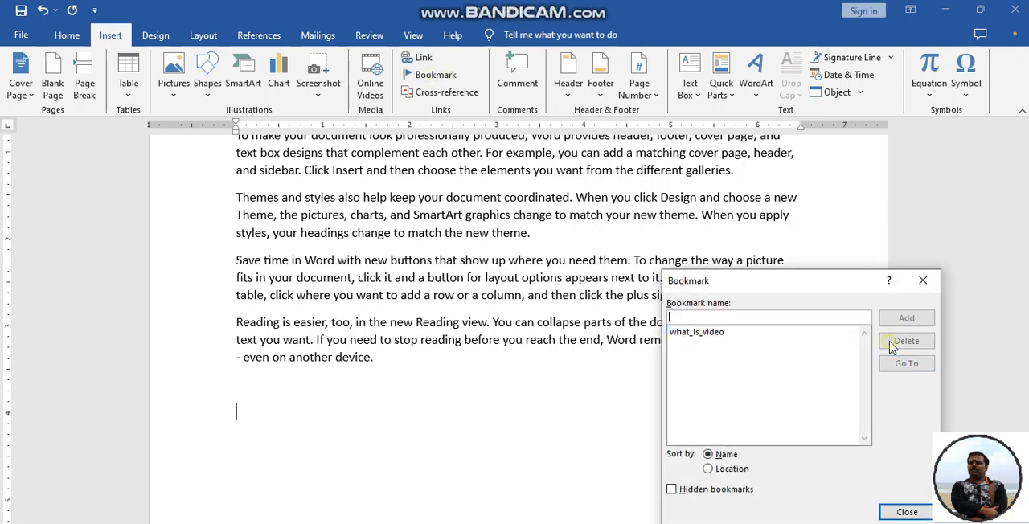
left_click(724, 333)
left_click(900, 351)
left_click(922, 280)
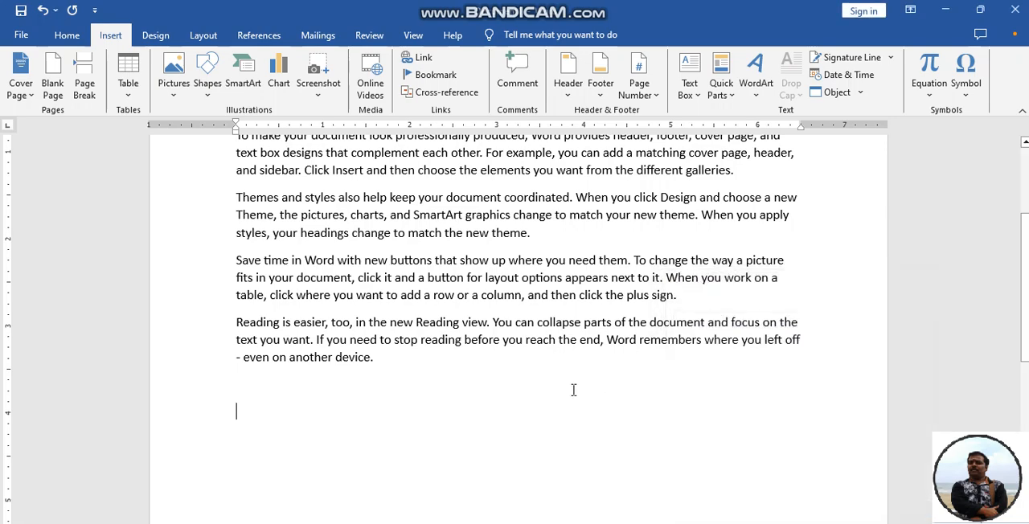